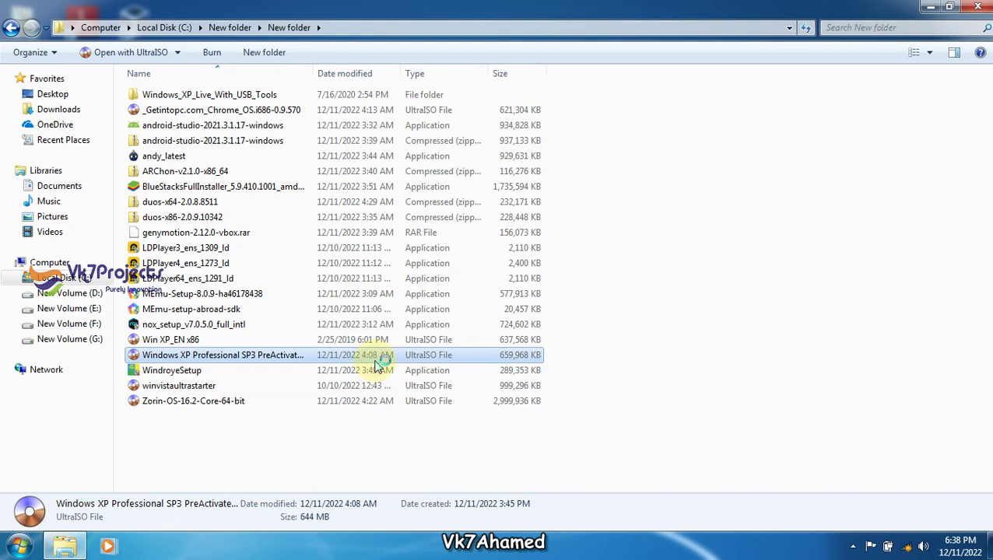
# Close the UltraISO window holding the Windows XP Professional SP3 image and return to the folder with the WindroyeSetup installer.
pyautogui.doubleClick(375, 375)
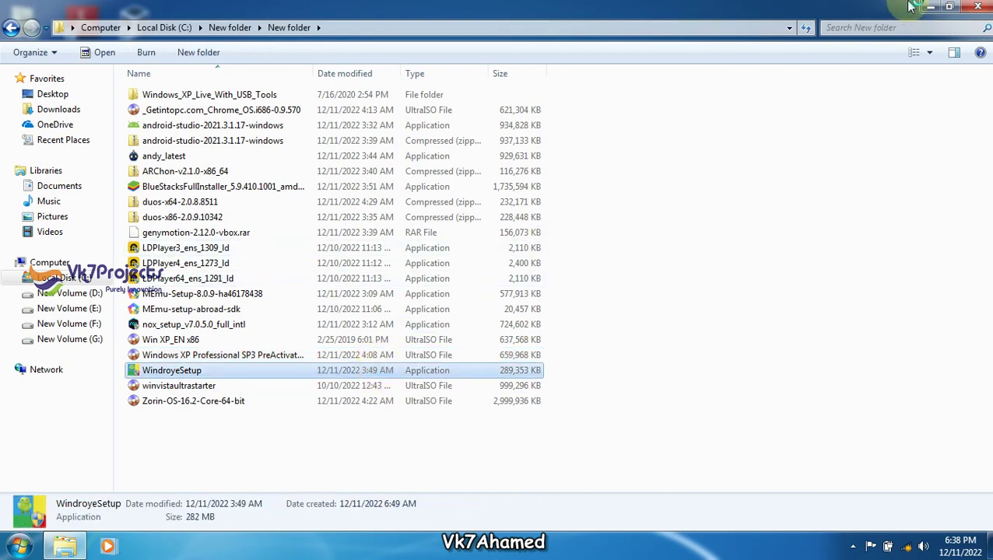
pyautogui.click(930, 7)
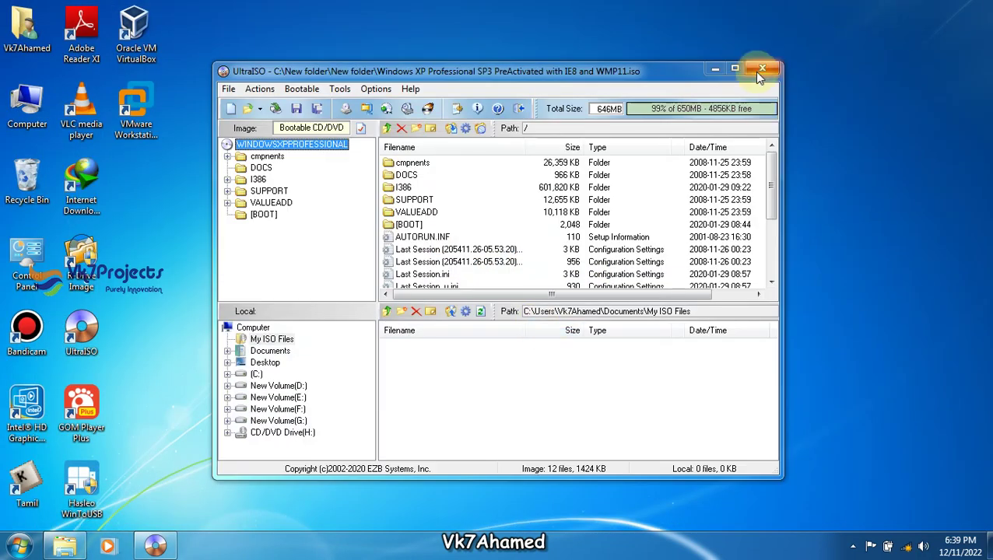
pyautogui.click(761, 70)
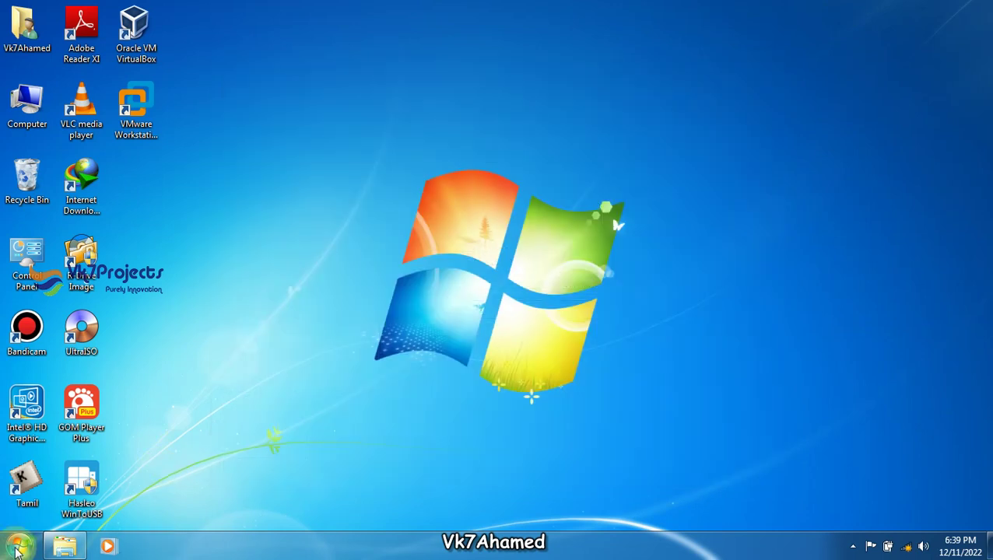
pyautogui.click(66, 546)
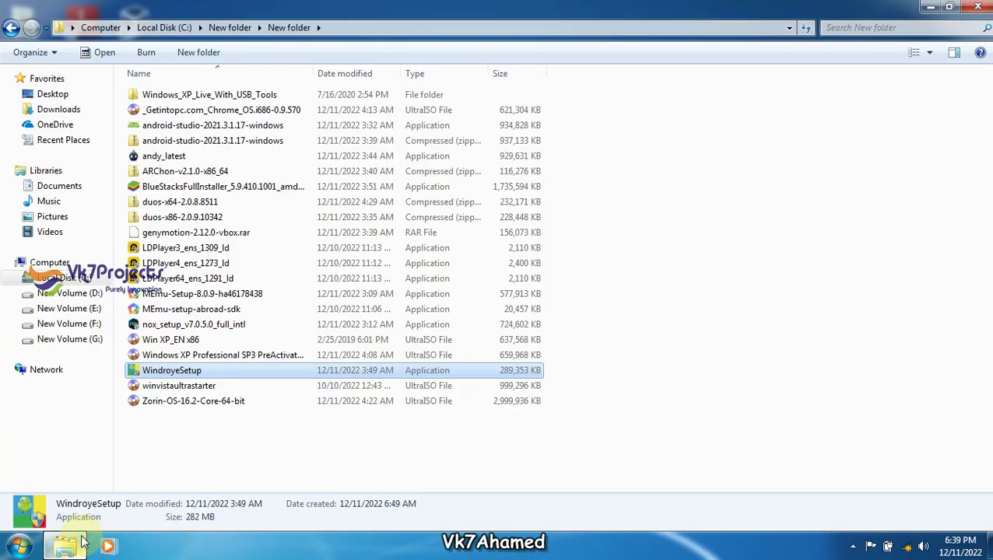
# Run the WindroyeSetup installer and accept English as the installer language.
pyautogui.doubleClick(174, 371)
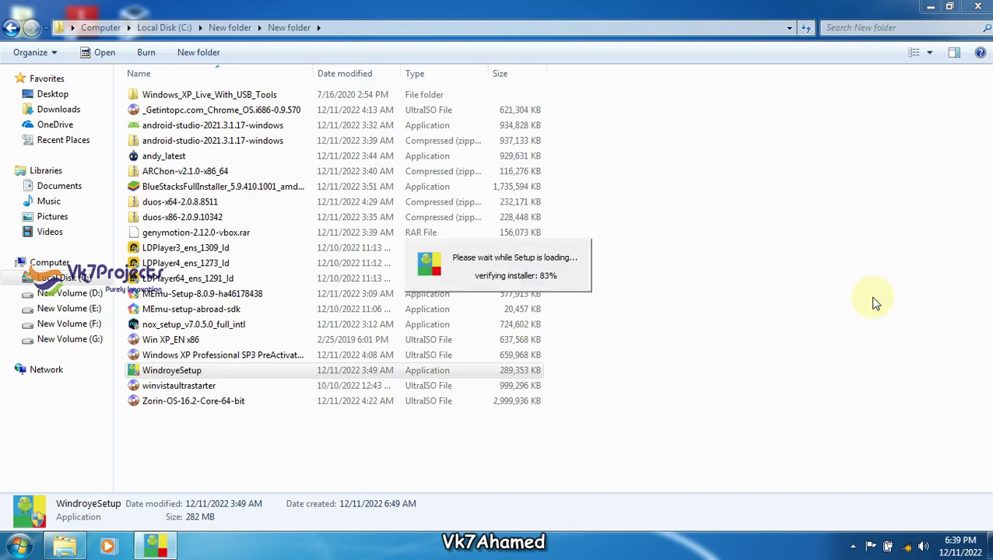
pyautogui.click(930, 6)
pyautogui.click(504, 305)
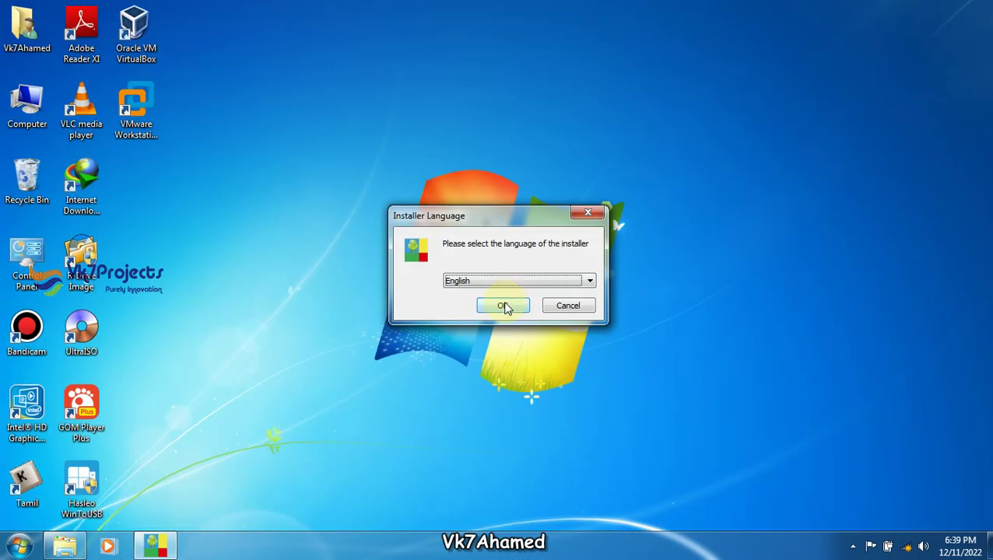
# Install Windroye 2.9.0 with user data stored in C:\ProgramData\Windroye, finishing setup and closing the change log.
pyautogui.click(579, 388)
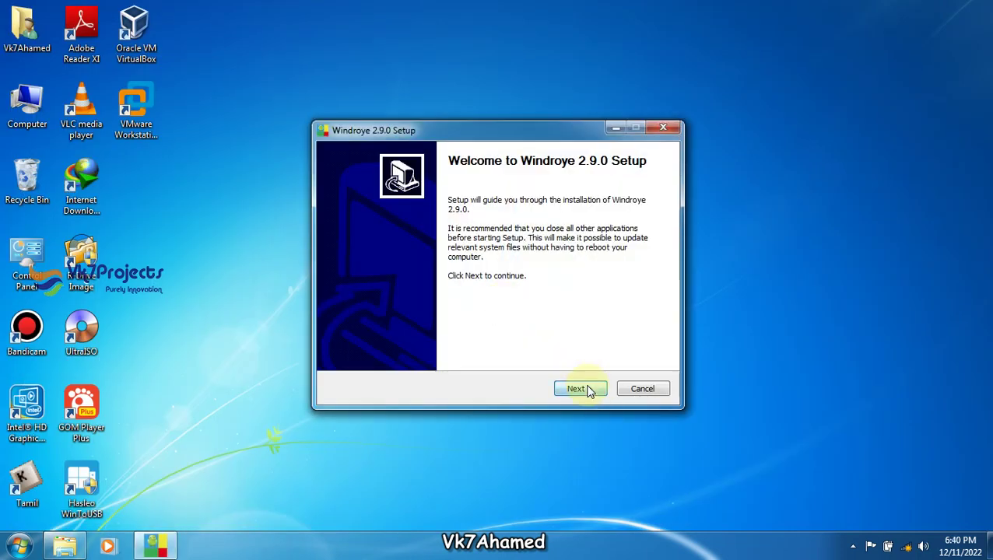
pyautogui.click(580, 388)
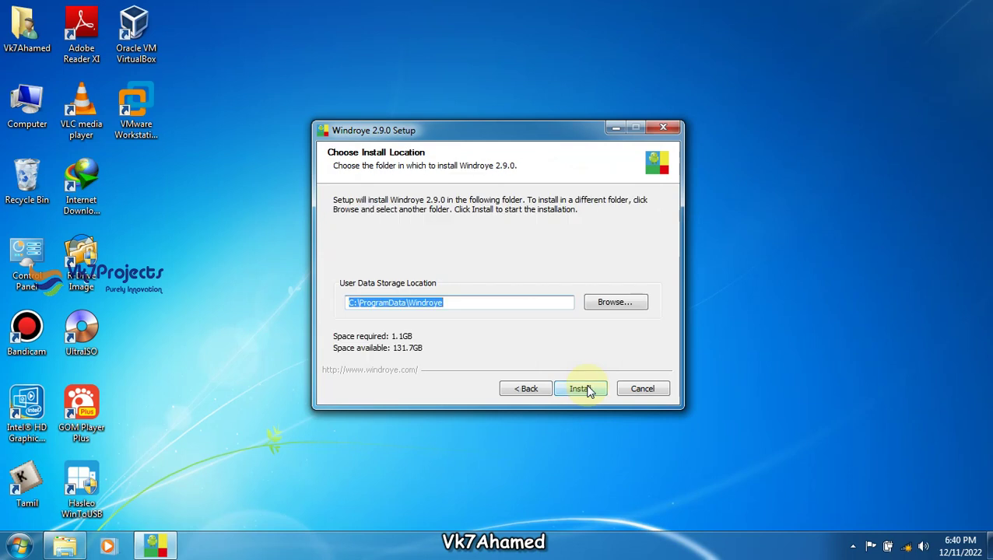
pyautogui.click(588, 390)
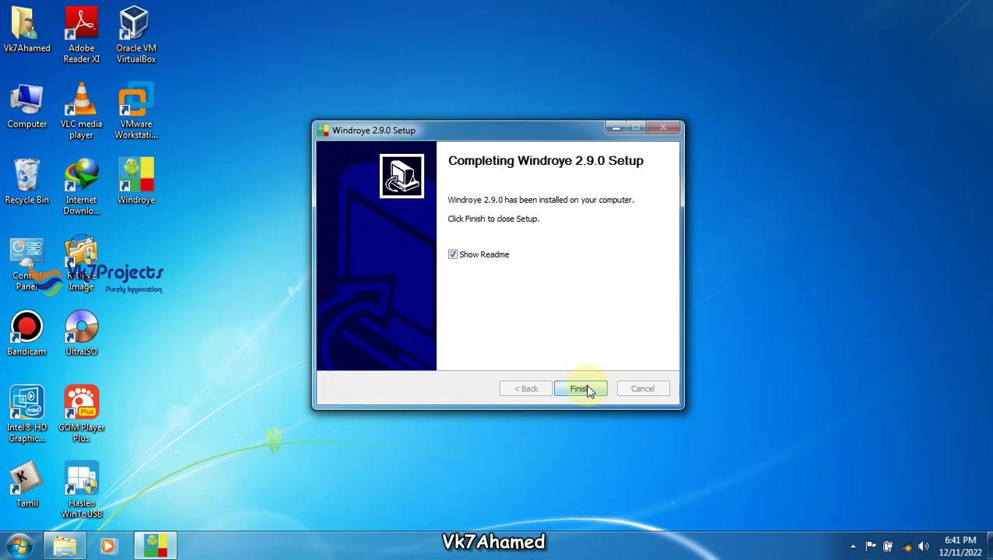
pyautogui.click(584, 389)
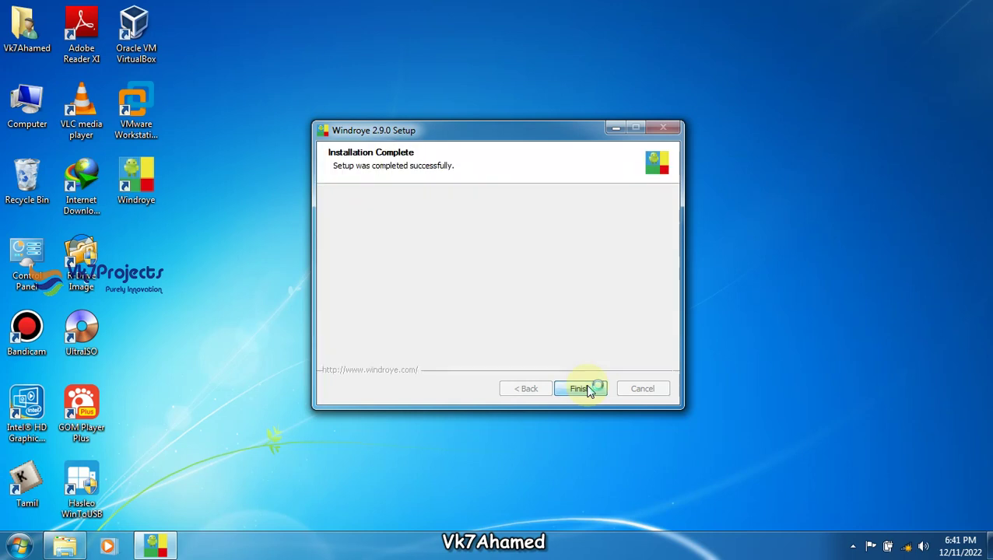
pyautogui.click(585, 388)
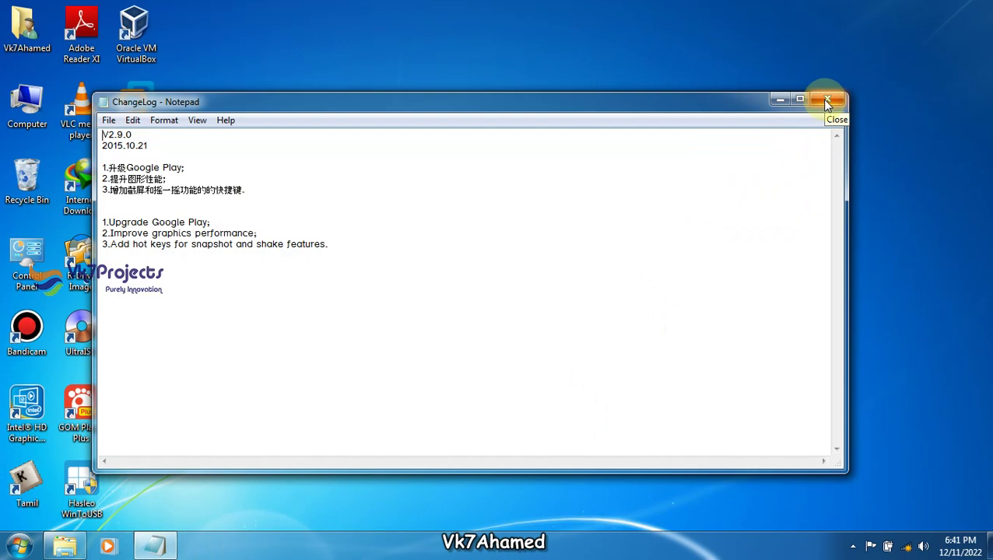
pyautogui.click(827, 102)
# Start the Windroye emulator and open the language and input method page (语言和输入法) in its Android settings.
pyautogui.doubleClick(137, 180)
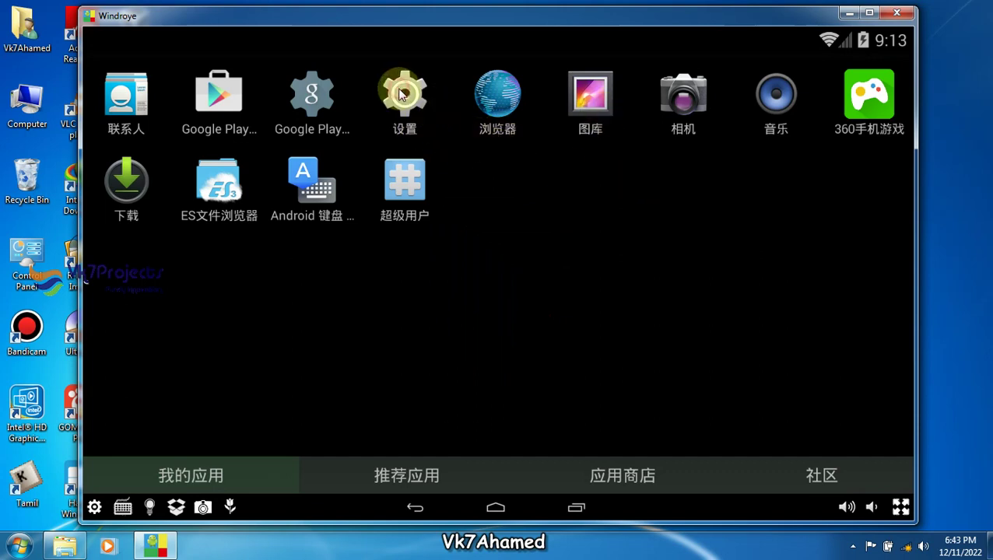
pyautogui.click(399, 93)
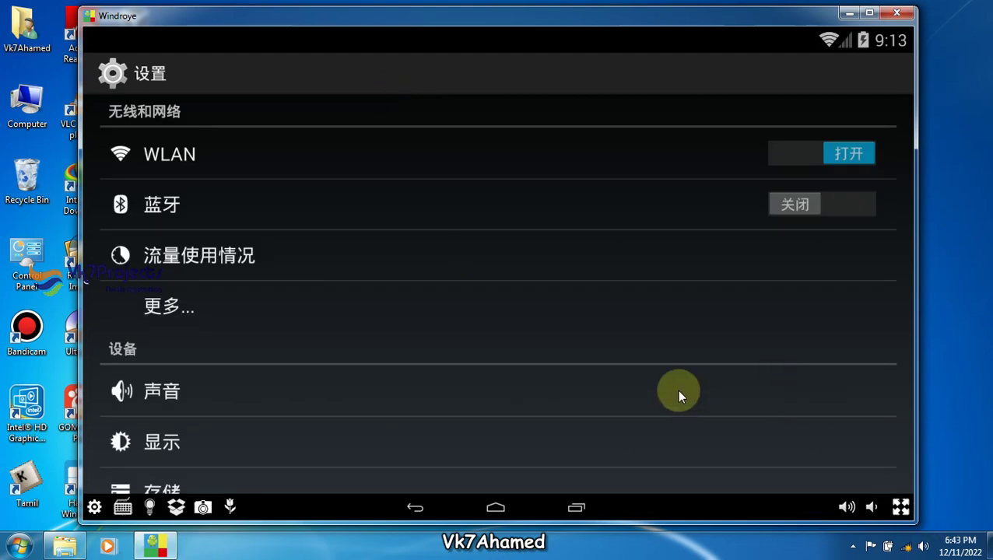
pyautogui.press('Down')
pyautogui.press('Down')
pyautogui.press('Down')
pyautogui.press('Down')
pyautogui.press('Down')
pyautogui.press('Down')
pyautogui.press('Down')
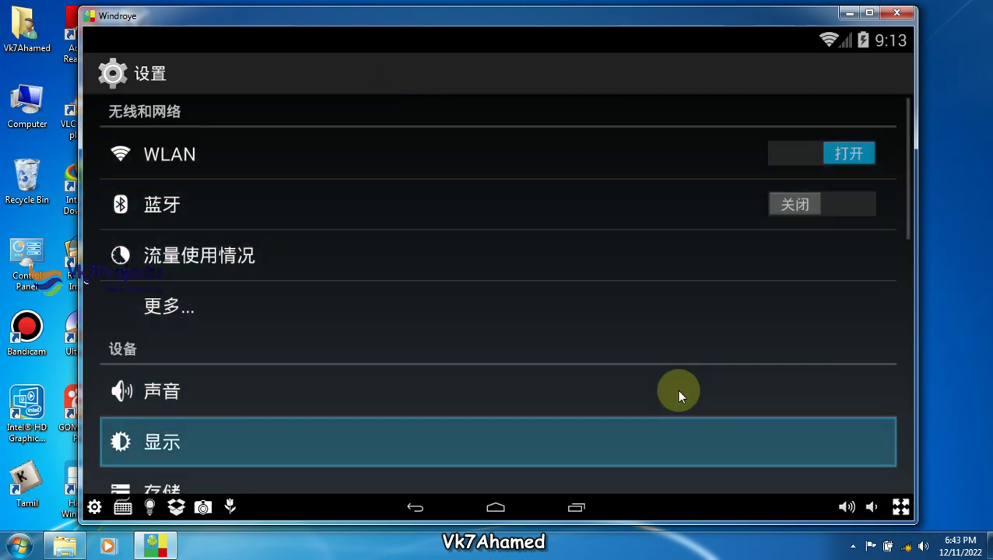
pyautogui.press('Down')
pyautogui.press('Down')
pyautogui.press('Down')
pyautogui.press('Down')
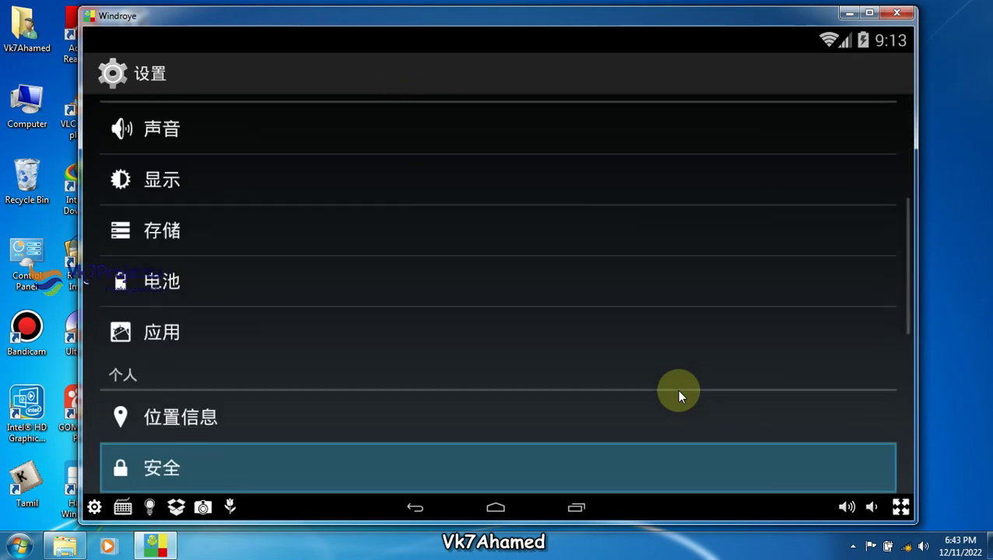
pyautogui.press('Down')
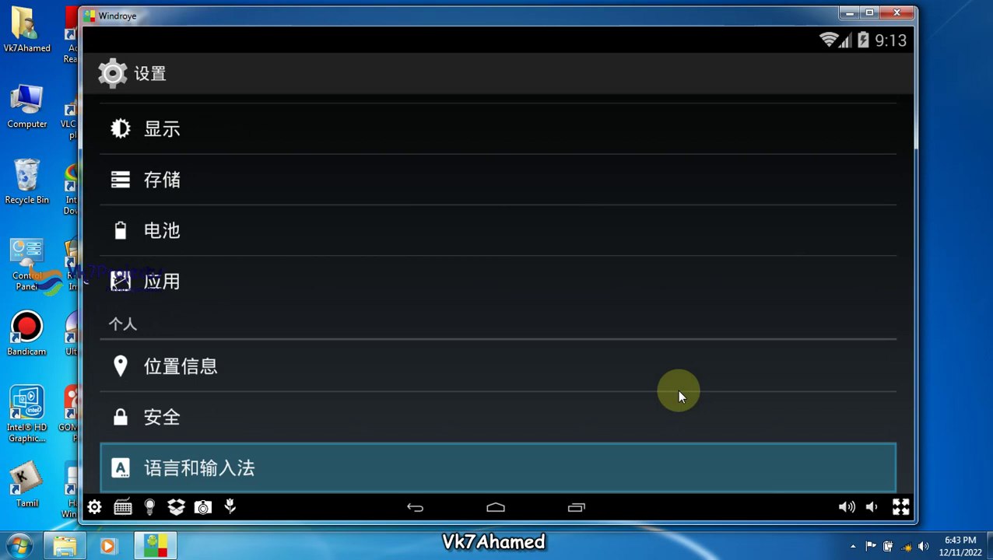
pyautogui.press('Return')
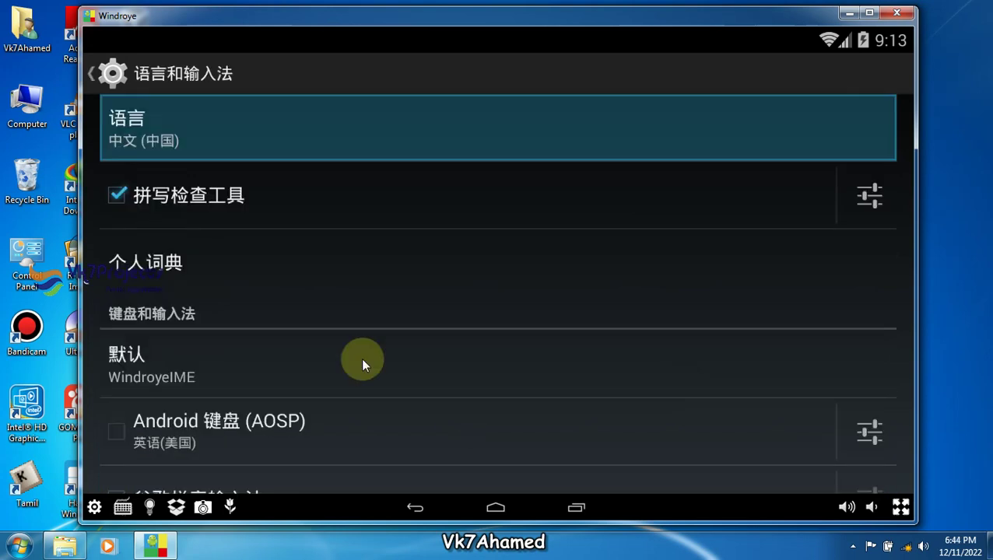
# Change the Android system language from the language list to English (India).
pyautogui.click(337, 132)
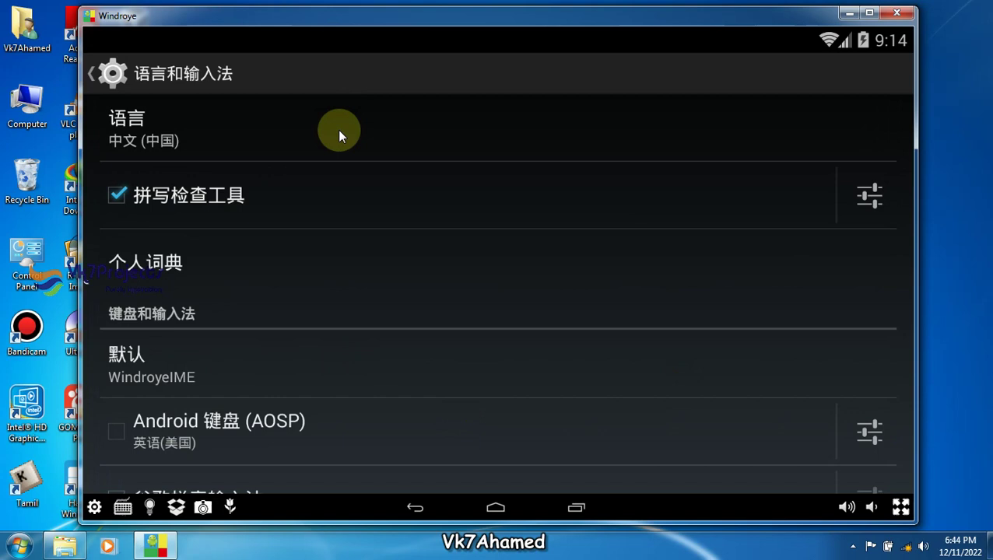
pyautogui.click(109, 123)
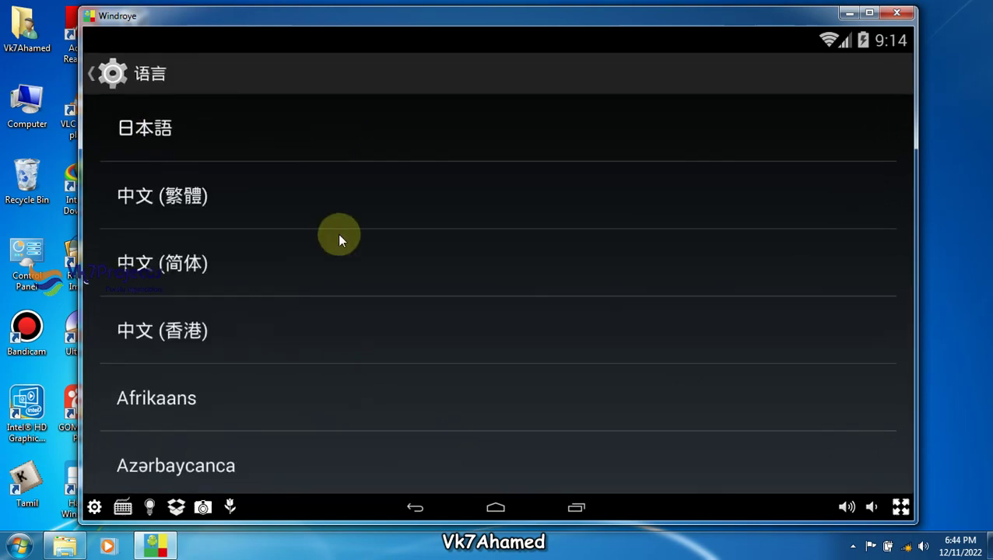
pyautogui.press('Down')
pyautogui.press('Down')
pyautogui.press('Down')
pyautogui.press('Down')
pyautogui.press('Down')
pyautogui.press('Down')
pyautogui.press('Down')
pyautogui.press('Down')
pyautogui.press('Down')
pyautogui.press('Down')
pyautogui.press('Down')
pyautogui.press('Down')
pyautogui.press('Down')
pyautogui.press('Down')
pyautogui.press('Down')
pyautogui.press('Down')
pyautogui.press('Down')
pyautogui.press('Down')
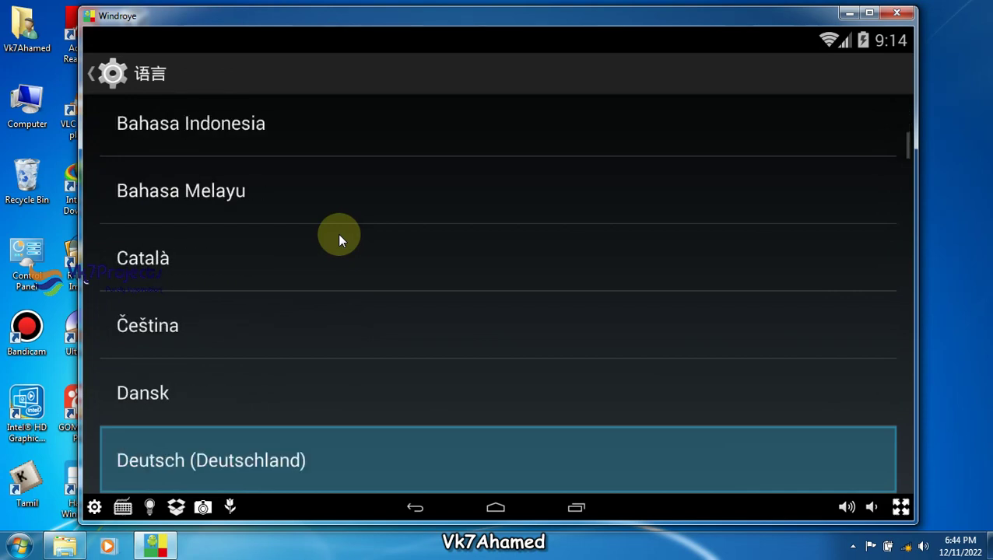
pyautogui.press('Up')
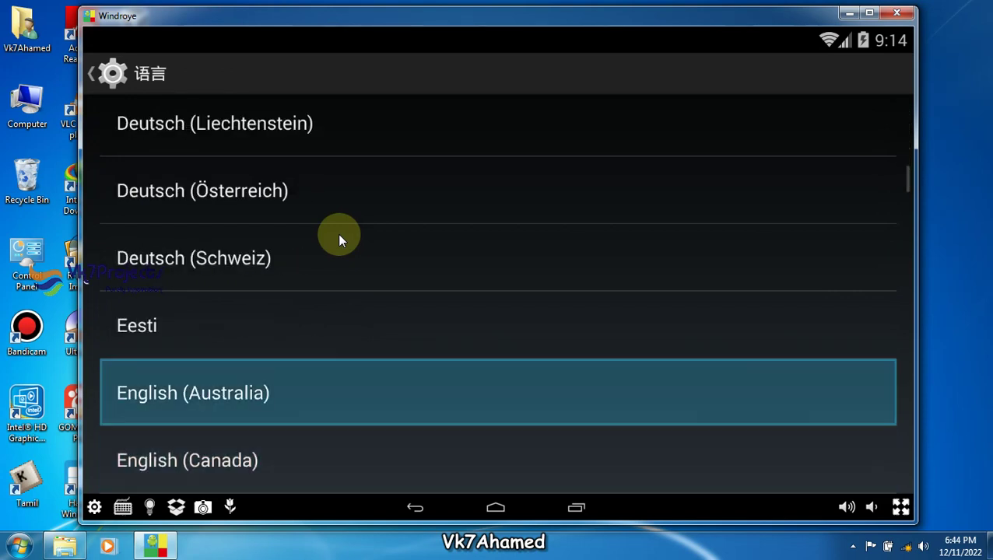
pyautogui.press('Down')
pyautogui.press('Down')
pyautogui.press('Return')
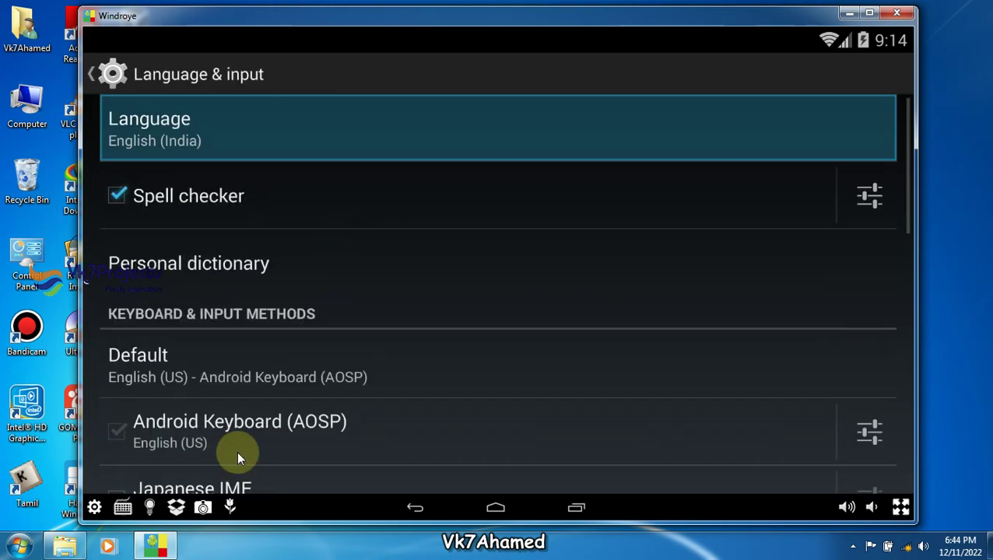
# Return to the main Android settings list and open the About tablet page.
pyautogui.click(93, 74)
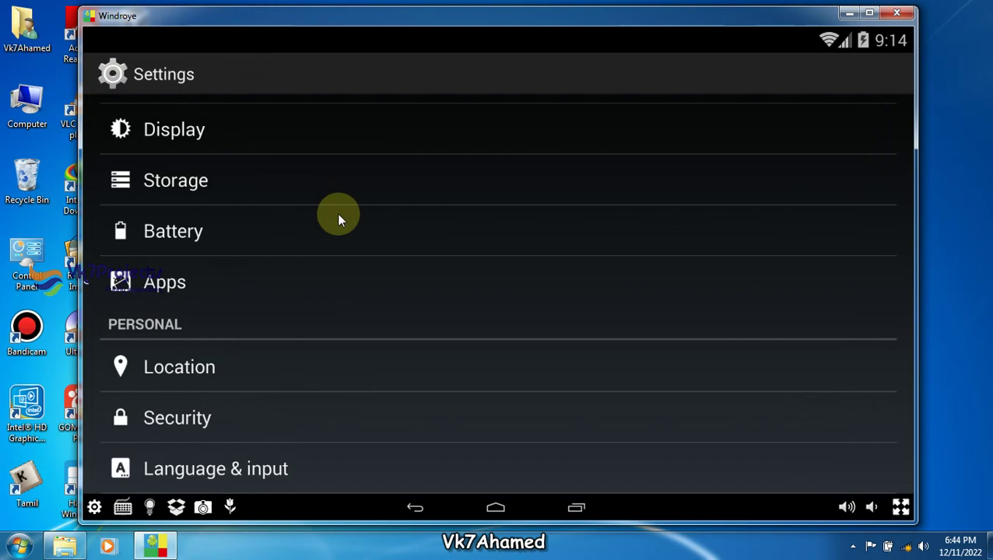
pyautogui.press('Down')
pyautogui.press('Down')
pyautogui.press('Down')
pyautogui.press('Down')
pyautogui.press('Down')
pyautogui.press('Down')
pyautogui.press('Down')
pyautogui.press('Down')
pyautogui.press('Down')
pyautogui.press('Down')
pyautogui.press('Down')
pyautogui.press('Down')
pyautogui.press('Down')
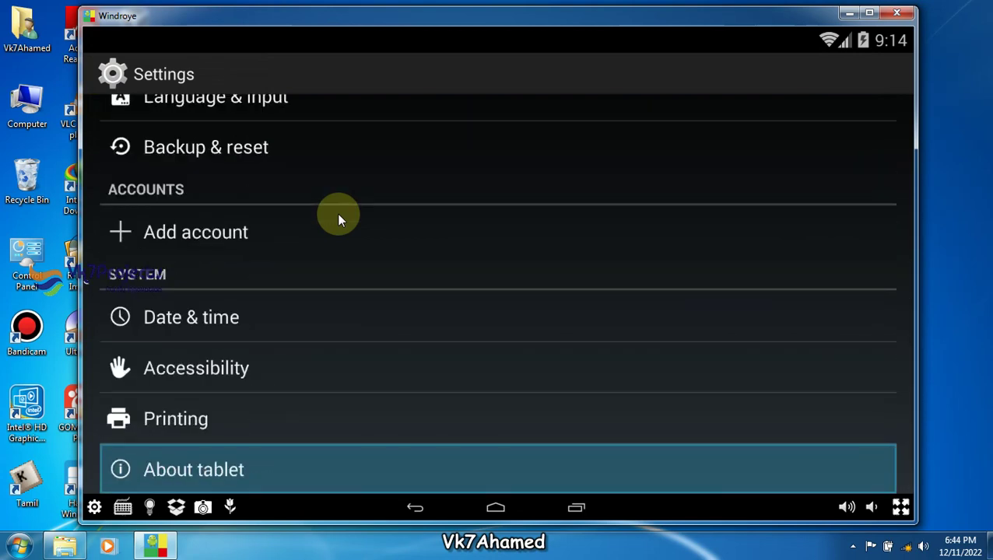
pyautogui.press('Return')
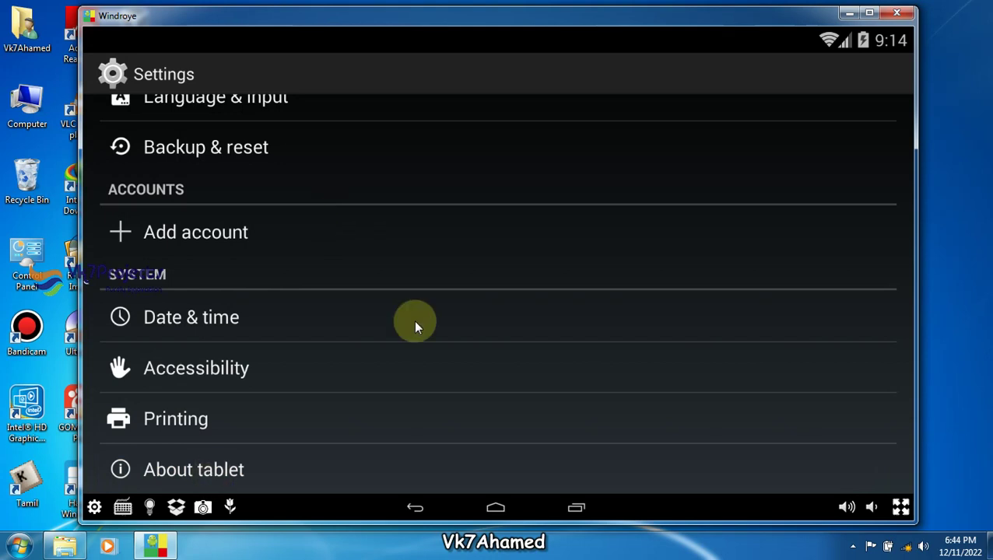
# Bring up the hidden Android logo screen through the Android version entry on the About tablet page.
pyautogui.click(259, 395)
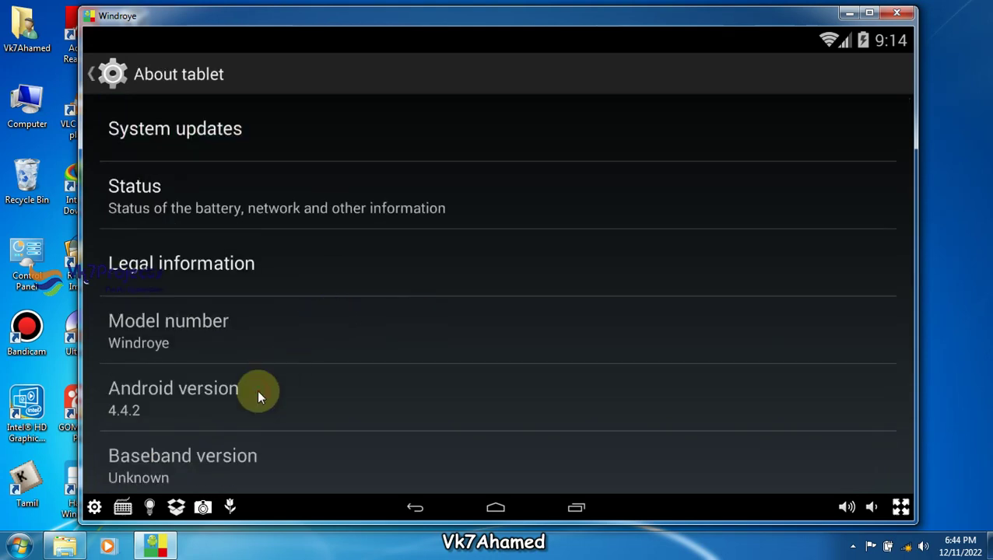
pyautogui.click(259, 395)
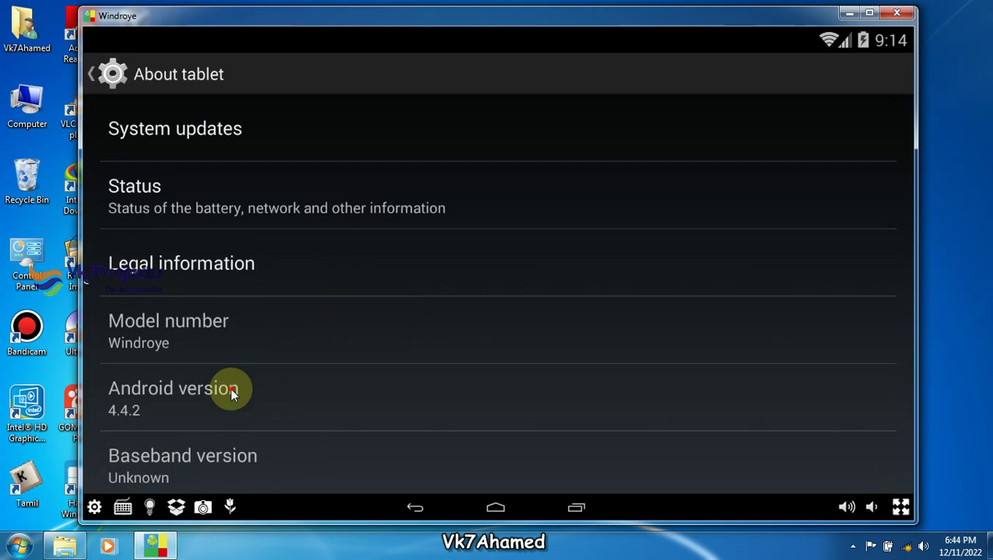
pyautogui.click(231, 391)
pyautogui.click(230, 393)
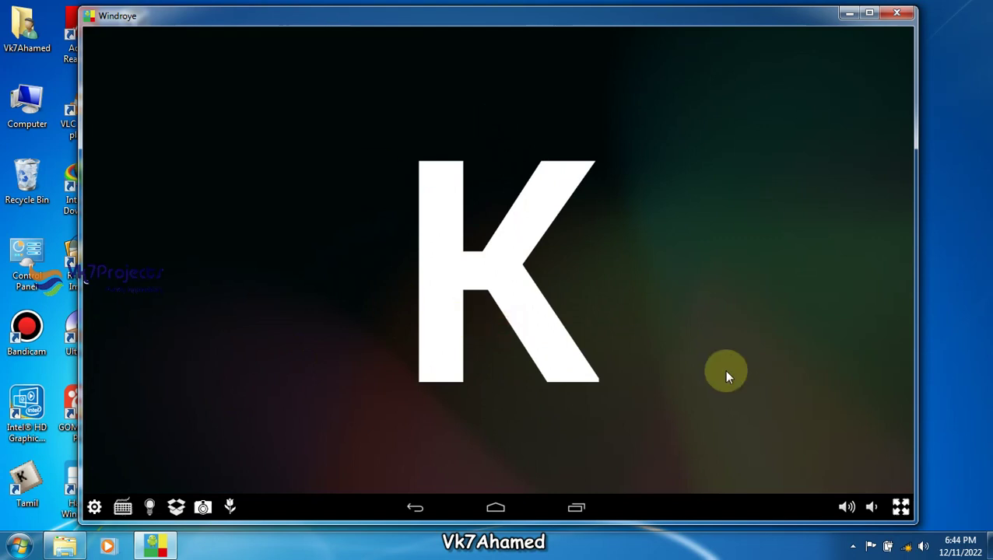
pyautogui.click(702, 370)
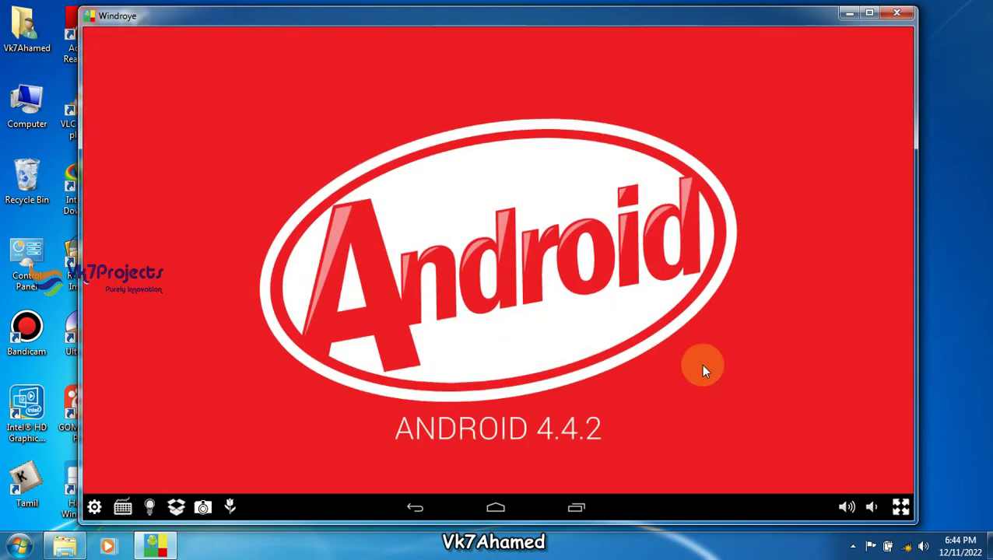